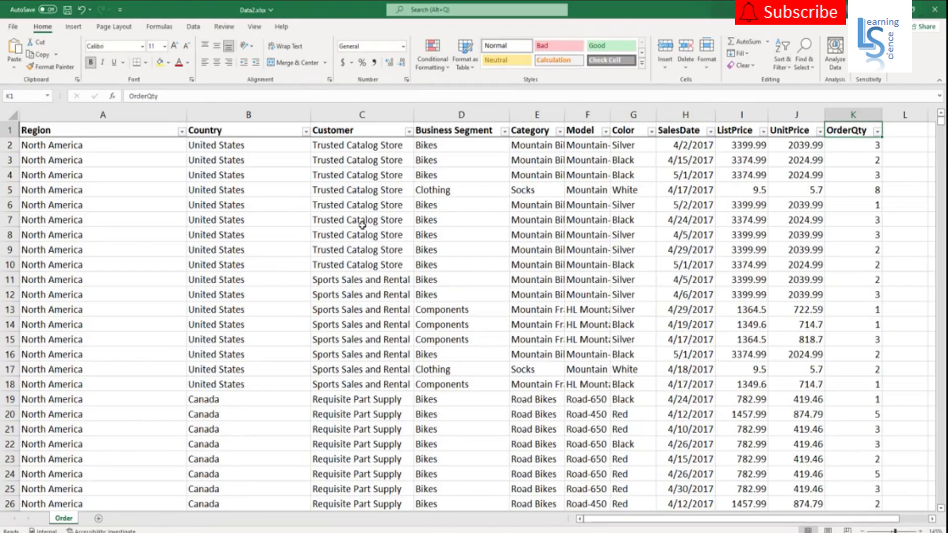
Select the Region through OrderQty column headers in the Excel Order sheet.
click(102, 116)
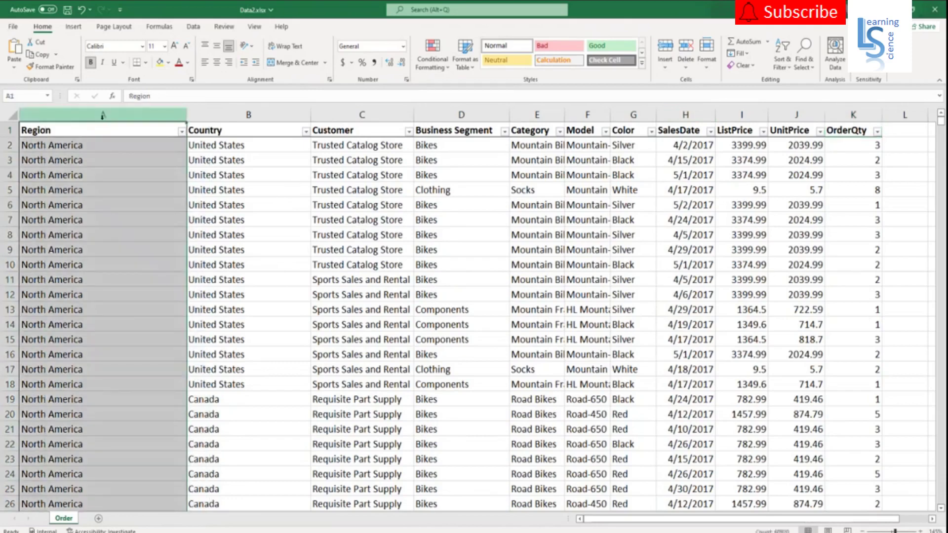
click(243, 114)
click(353, 114)
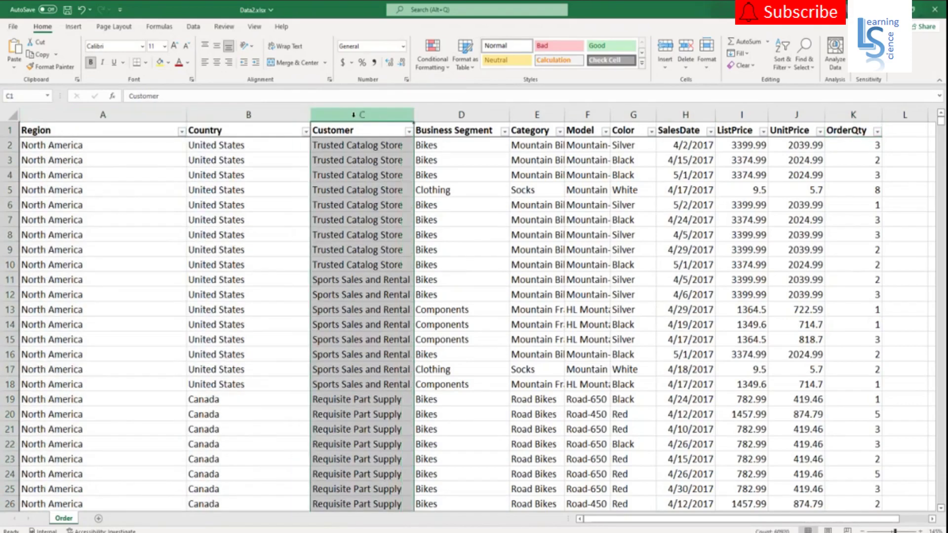
click(463, 116)
click(527, 117)
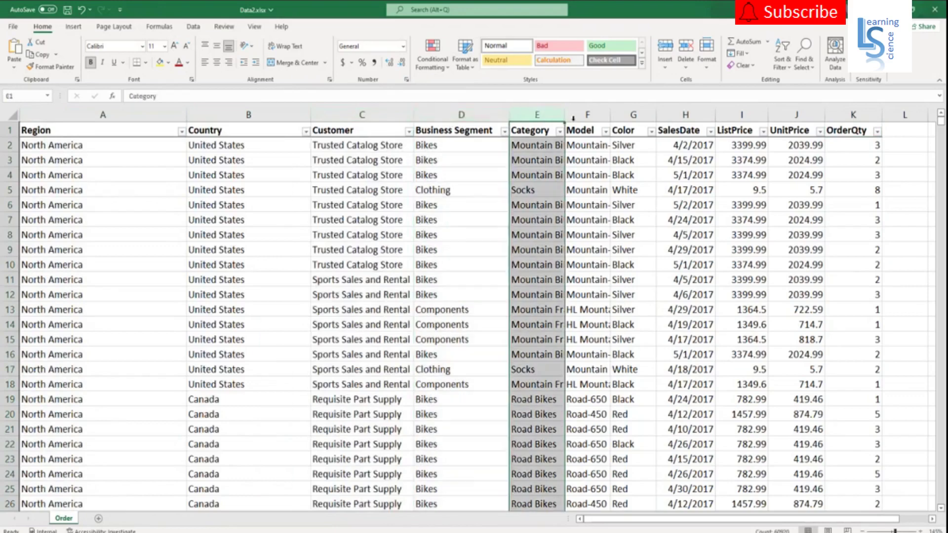
click(588, 115)
click(632, 115)
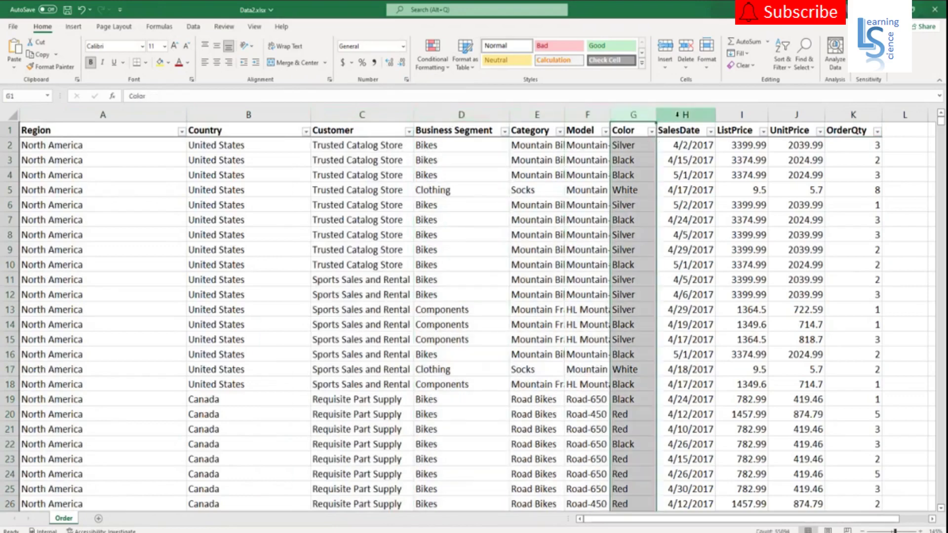
click(685, 114)
click(742, 114)
click(796, 115)
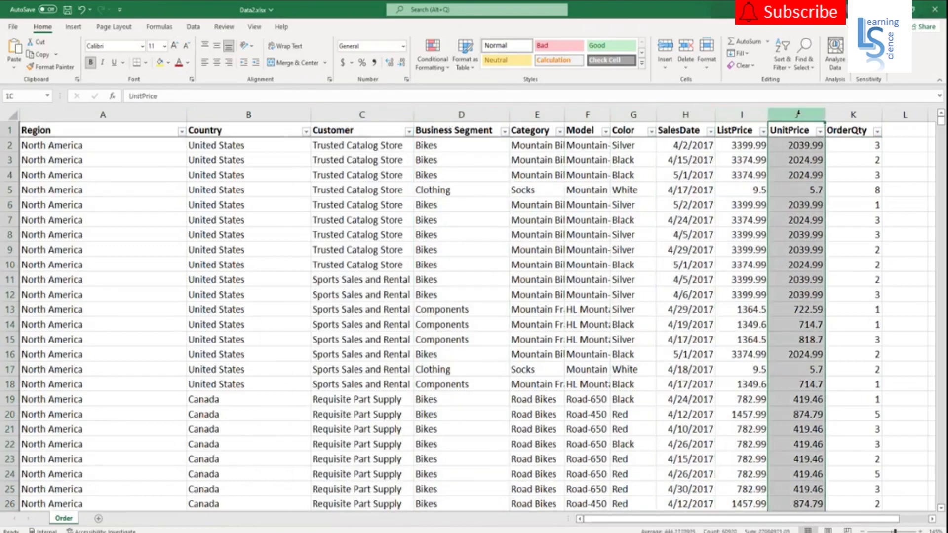
click(854, 114)
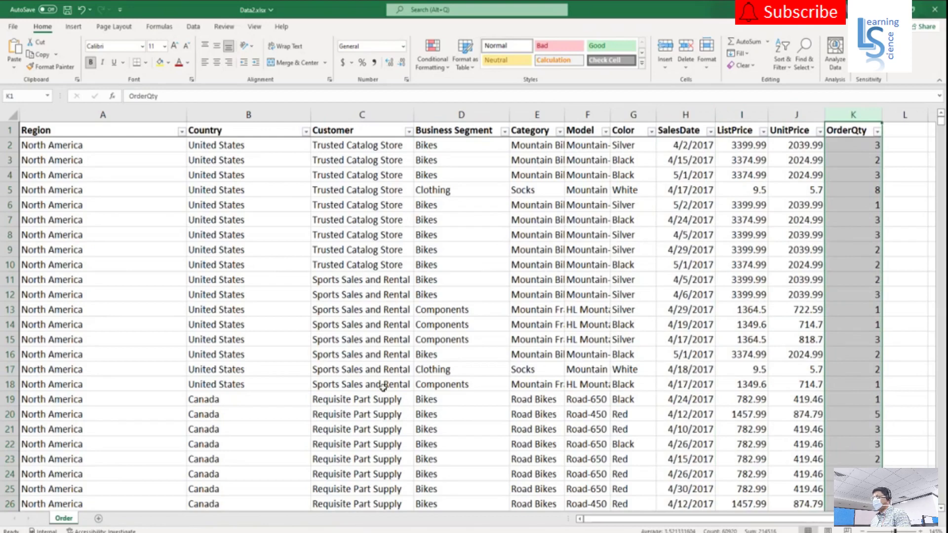
Copy question 1 about starting to learn Power BI from Notepad, then hide Notepad.
key(alt+Tab)
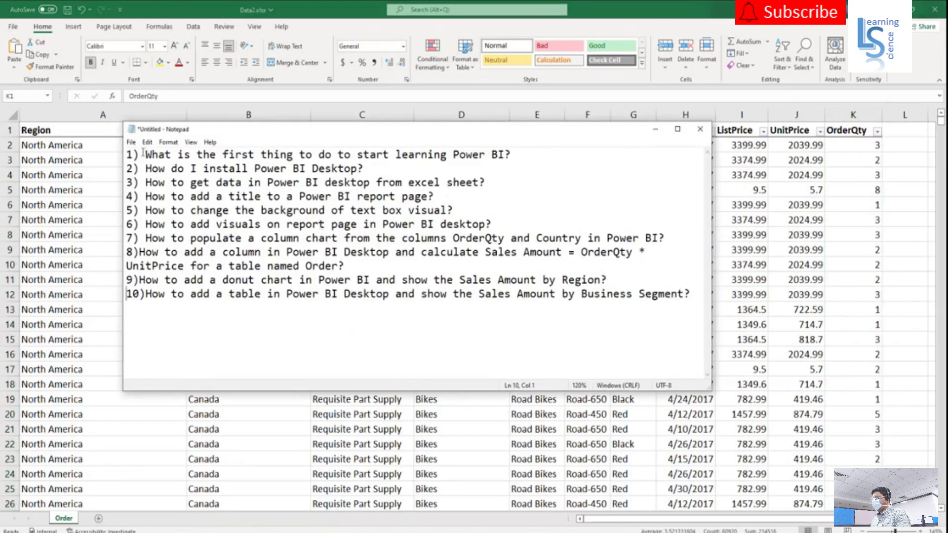
drag(146, 154, 517, 157)
key(ctrl+c)
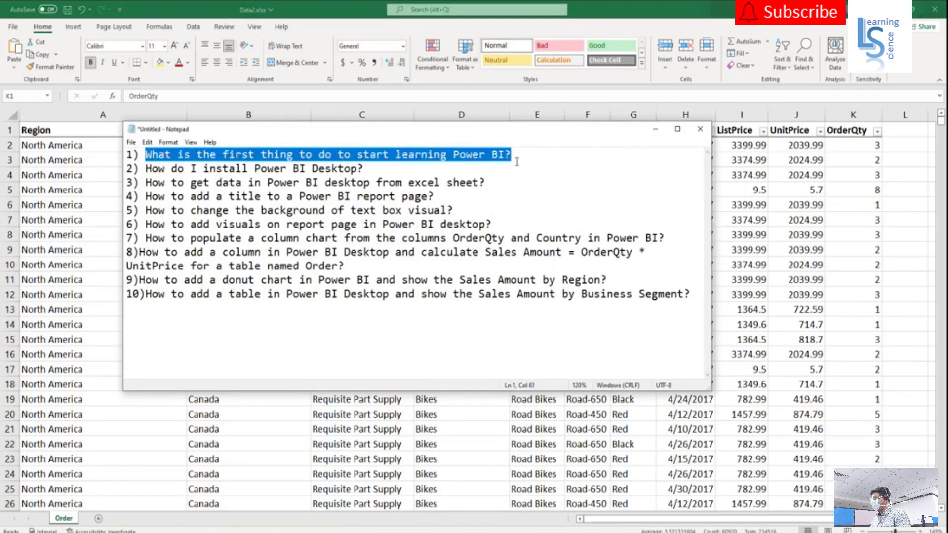
click(656, 131)
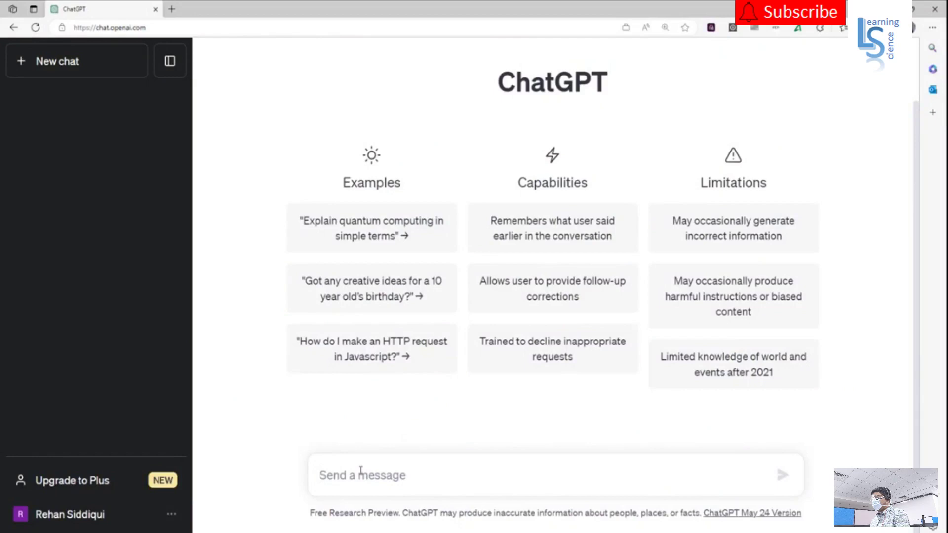
Paste and send the question about the first thing to do to learn Power BI.
key(ctrl+v)
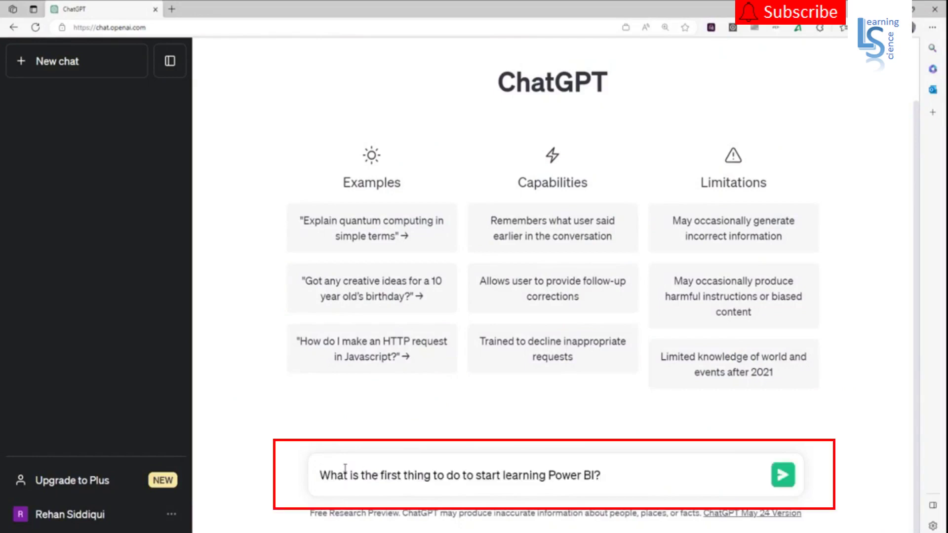
key(Return)
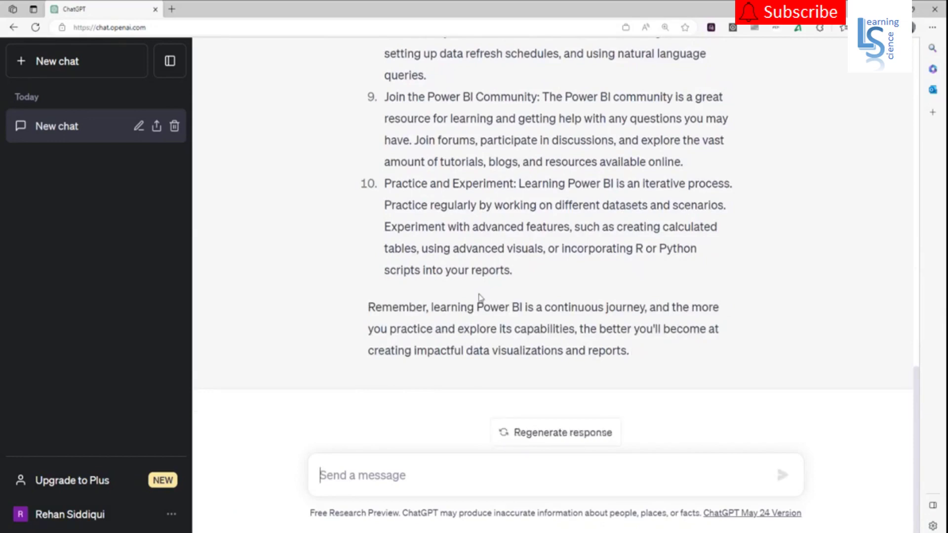
Review the Explore Power BI Desktop step, then select the install-Power-BI-Desktop question in Notepad.
scroll(516, 262, up, 20)
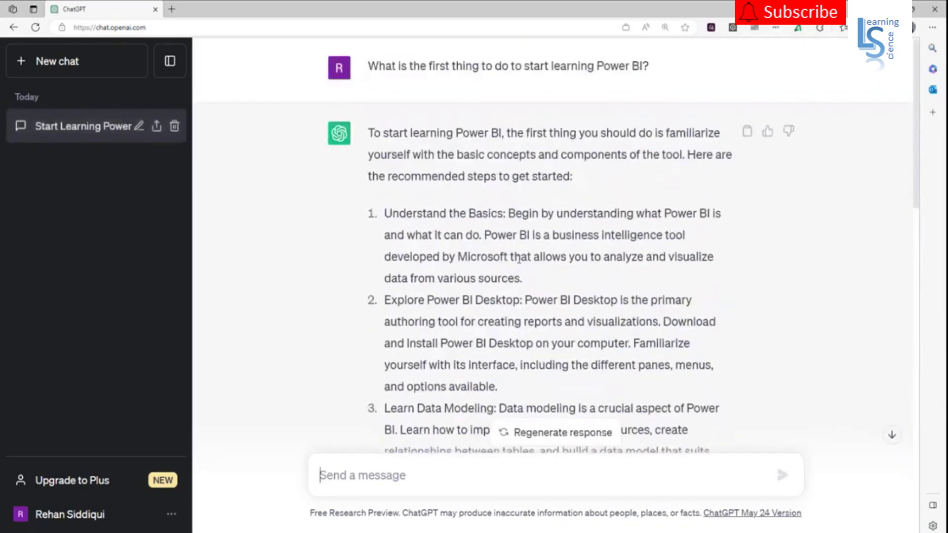
scroll(519, 259, down, 2)
drag(385, 226, 525, 226)
click(576, 225)
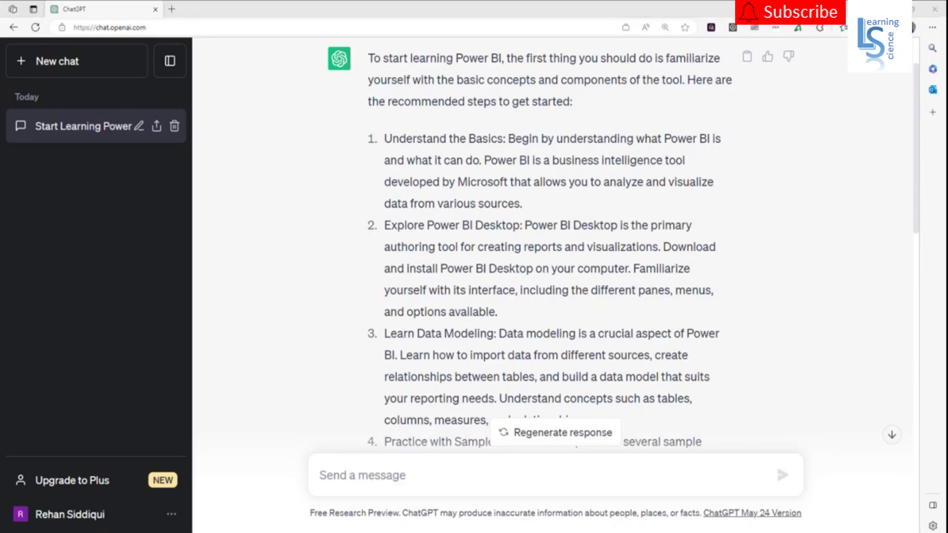
key(alt+Tab)
drag(144, 168, 370, 167)
key(ctrl+c)
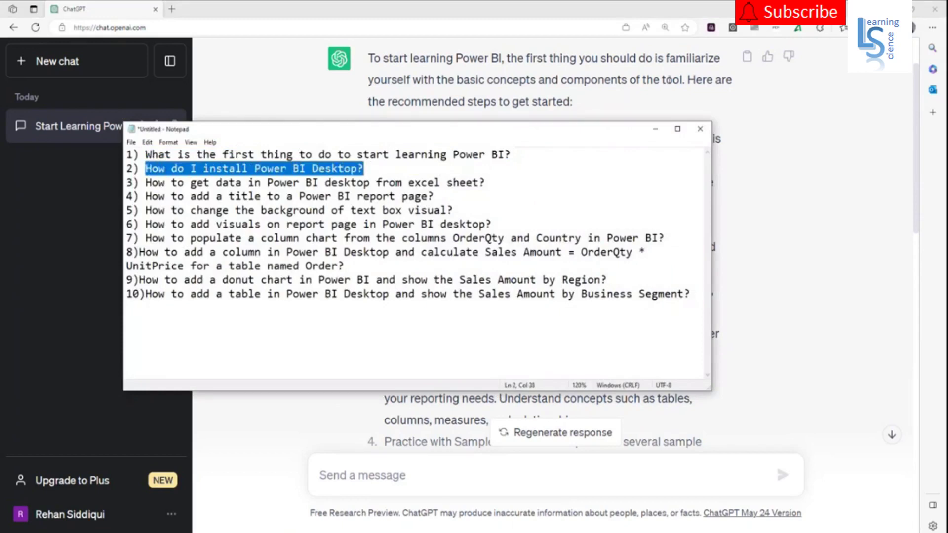
Ask ChatGPT 'How do I install Power BI Desktop?' and view its numbered steps.
click(655, 129)
click(411, 477)
key(ctrl+v)
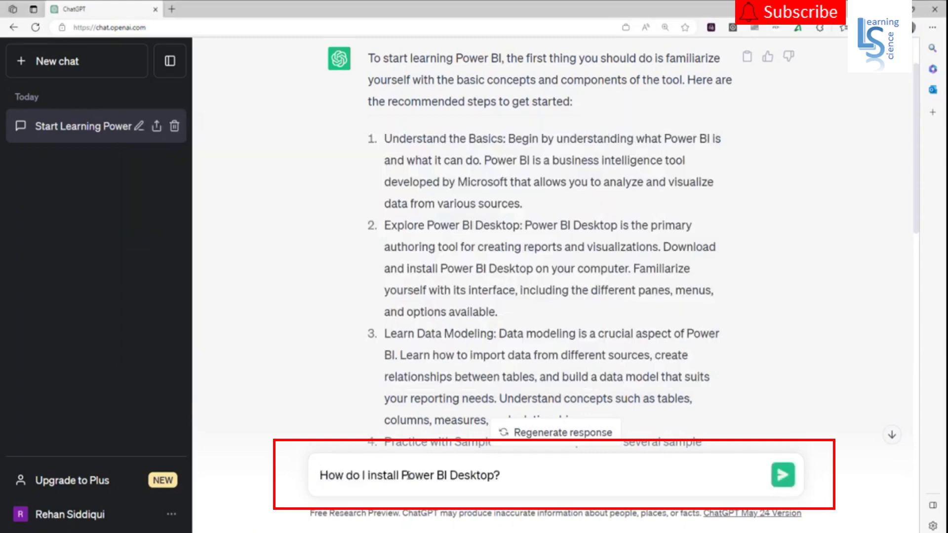
key(Return)
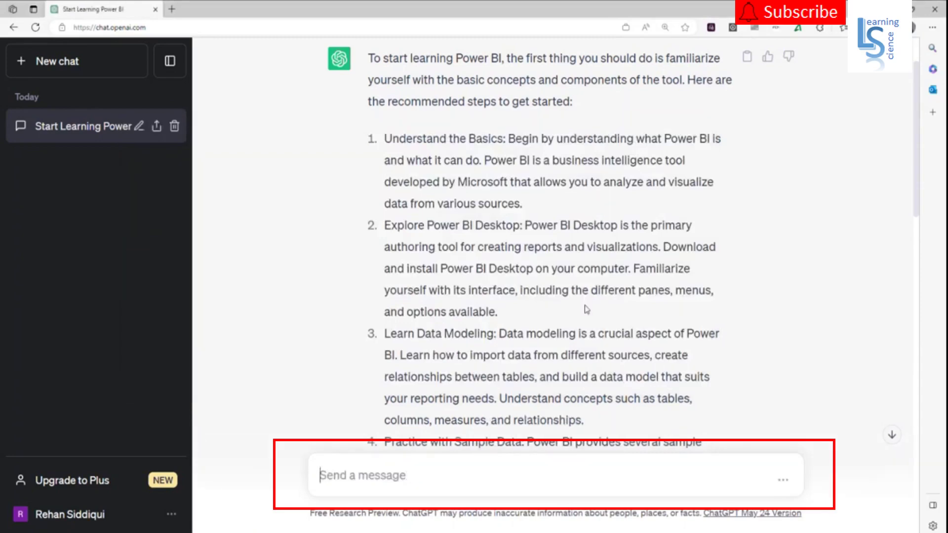
scroll(586, 306, down, 10)
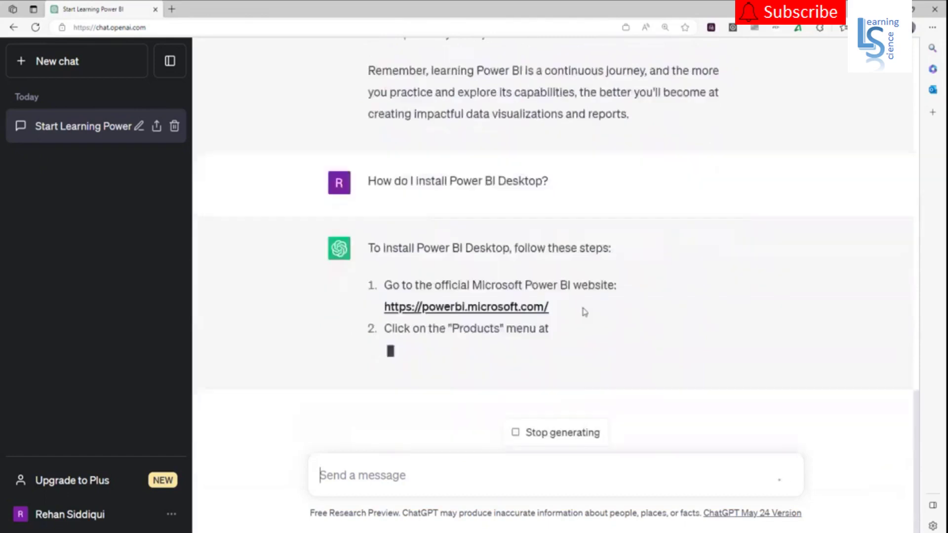
scroll(617, 262, up, 5)
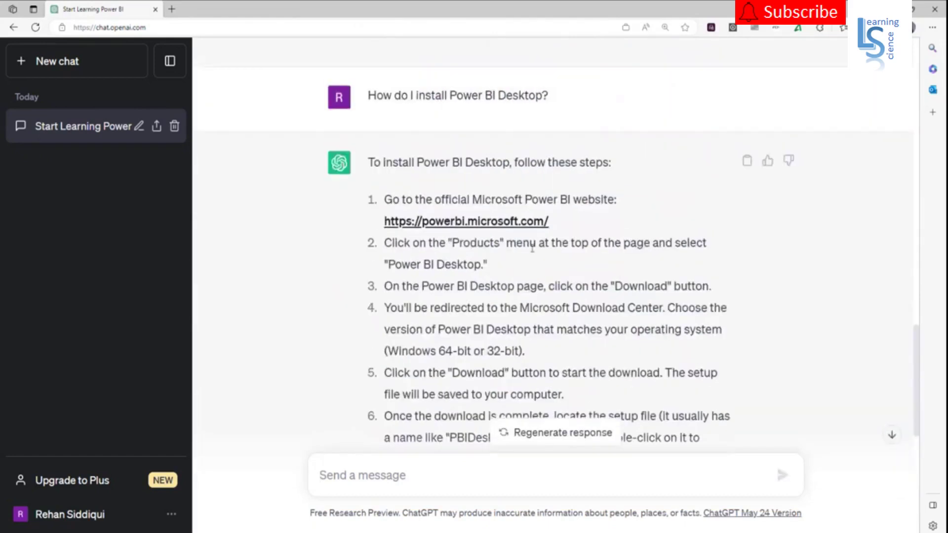
Open the official Power BI website link from ChatGPT's install answer.
click(488, 222)
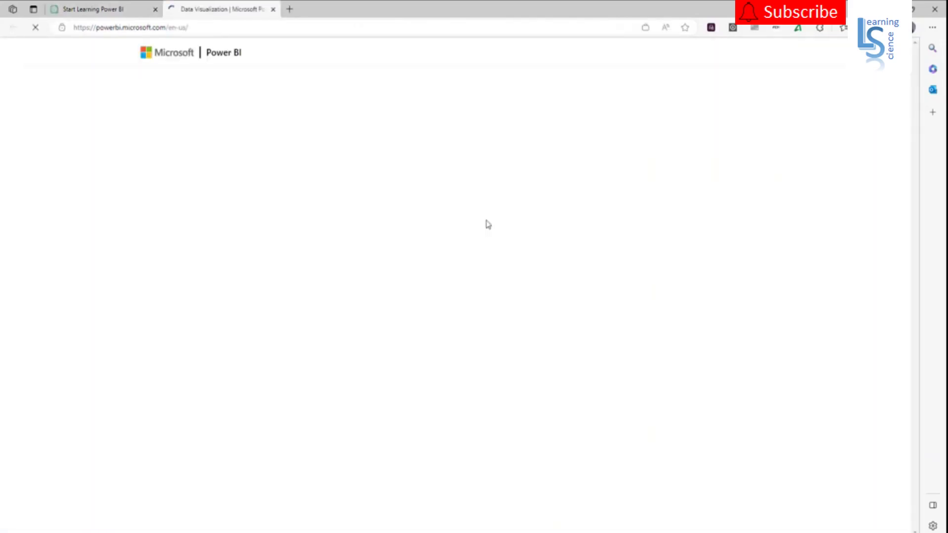
scroll(502, 232, down, 2)
scroll(501, 236, down, 14)
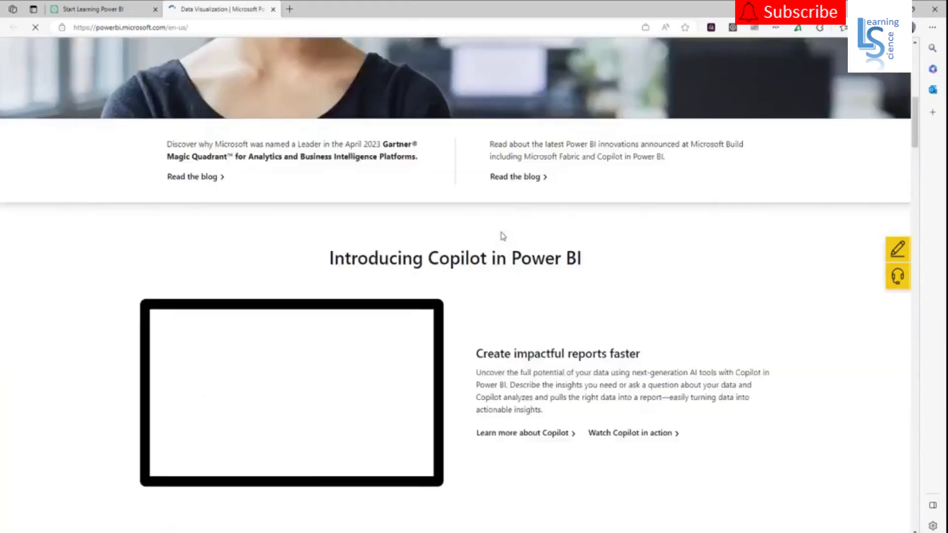
scroll(501, 232, up, 6)
scroll(502, 232, up, 8)
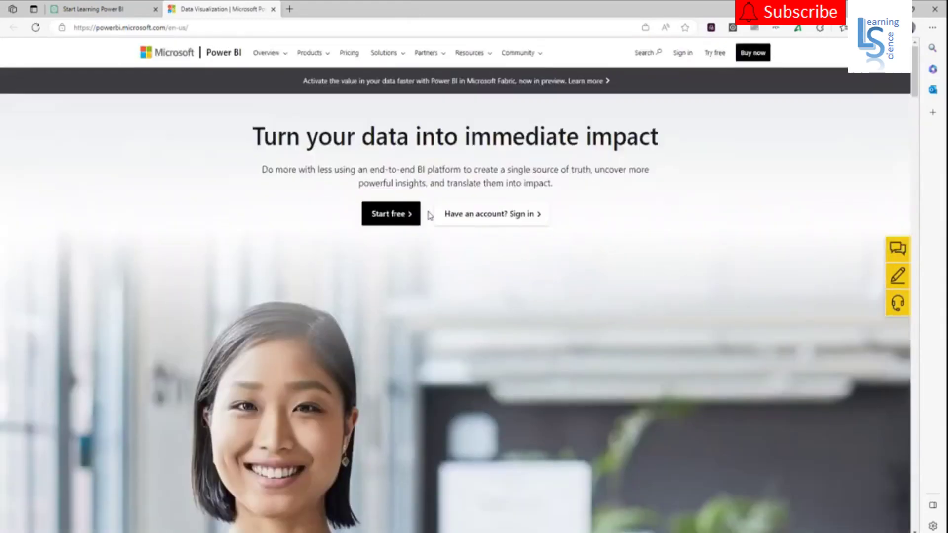
Open the free Getting Started with Power BI page and scroll to the Desktop download section.
click(403, 214)
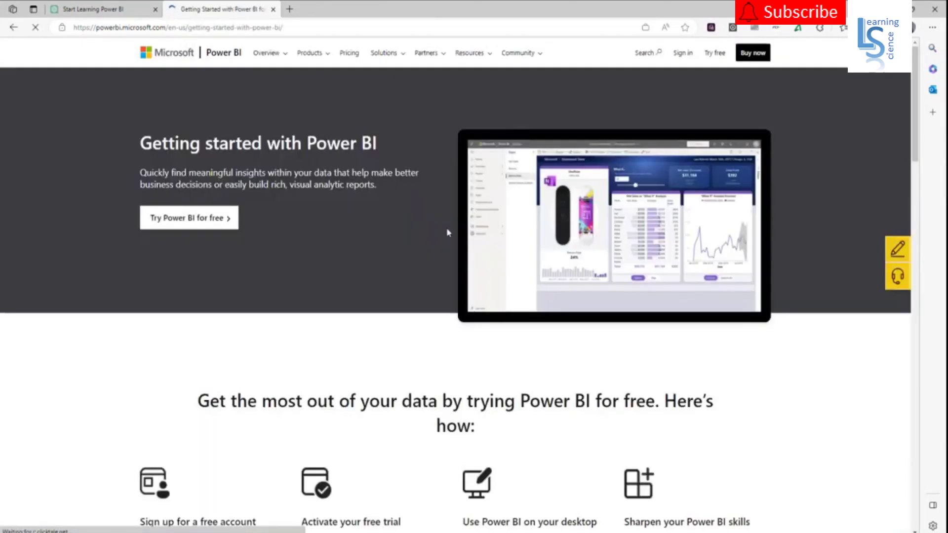
scroll(449, 232, down, 10)
scroll(462, 244, down, 5)
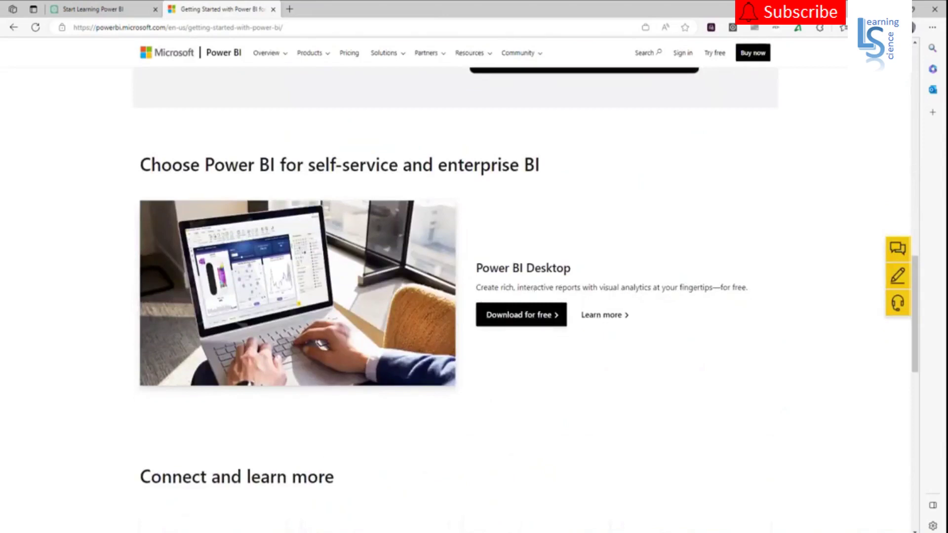
mouse_move(264, 532)
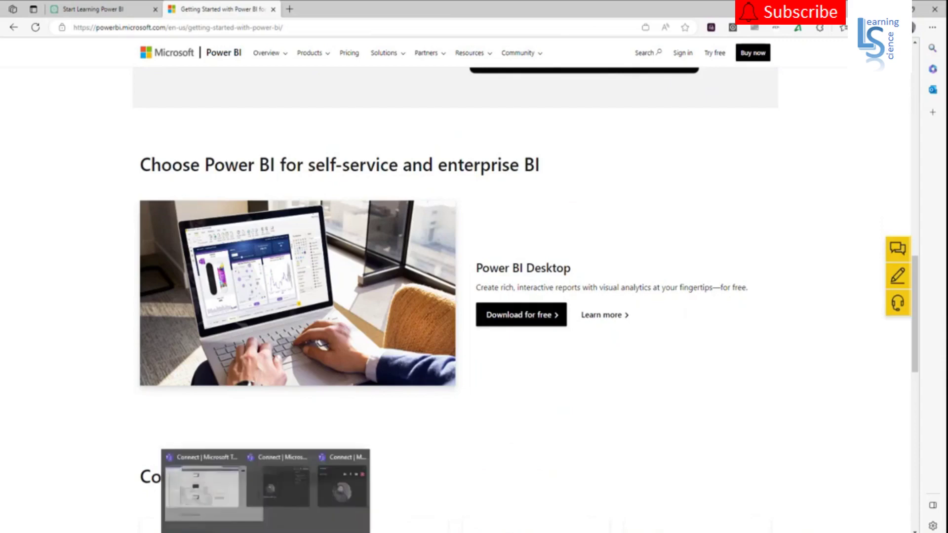
click(265, 532)
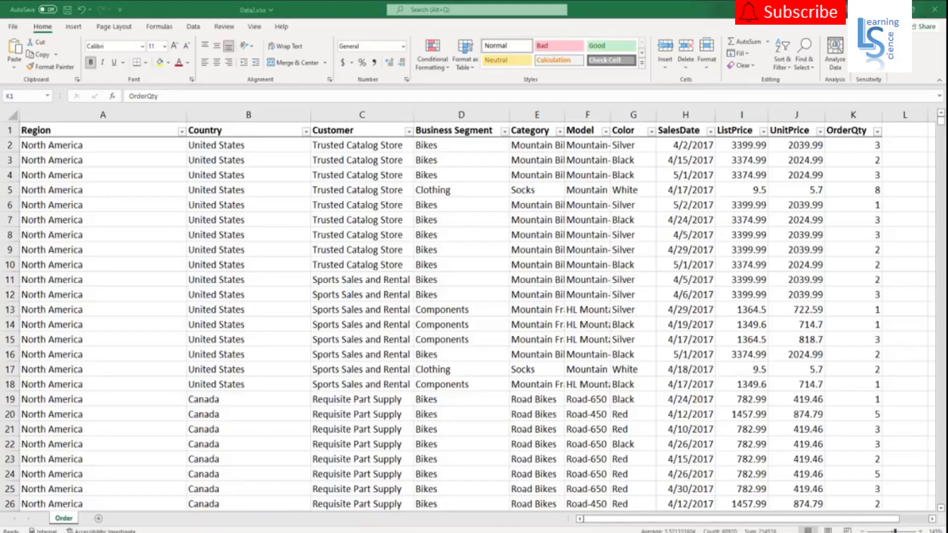
key(alt+Tab)
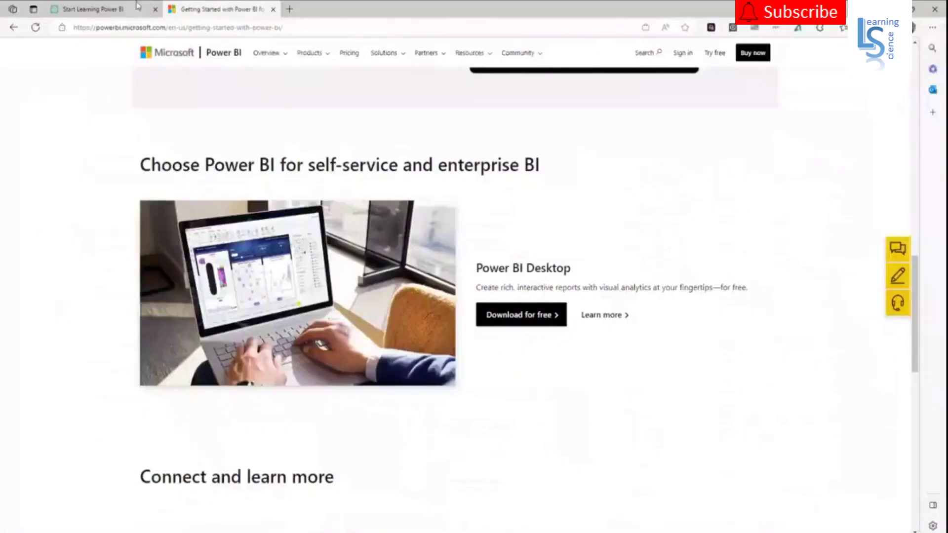
Return to ChatGPT's Power BI Desktop install answer, then bring up the Notepad question list.
click(91, 9)
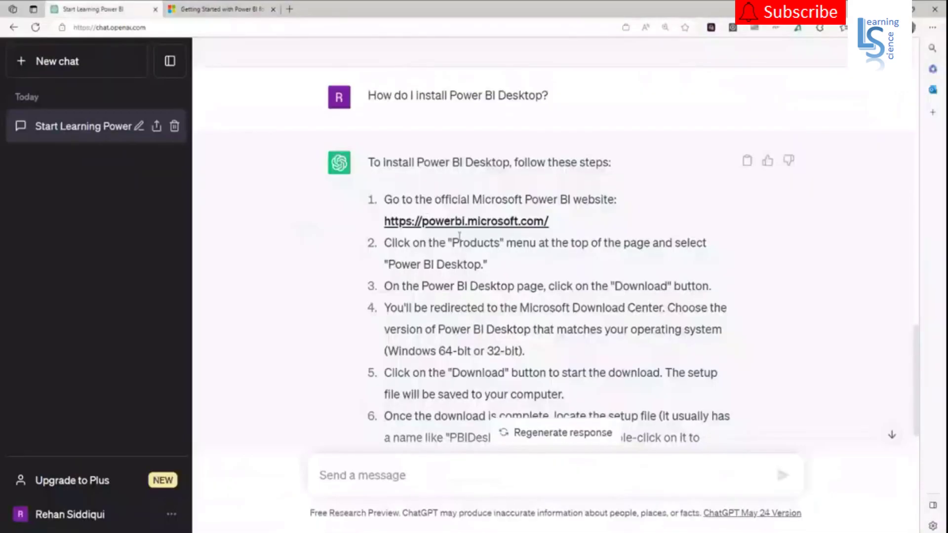
scroll(460, 236, down, 9)
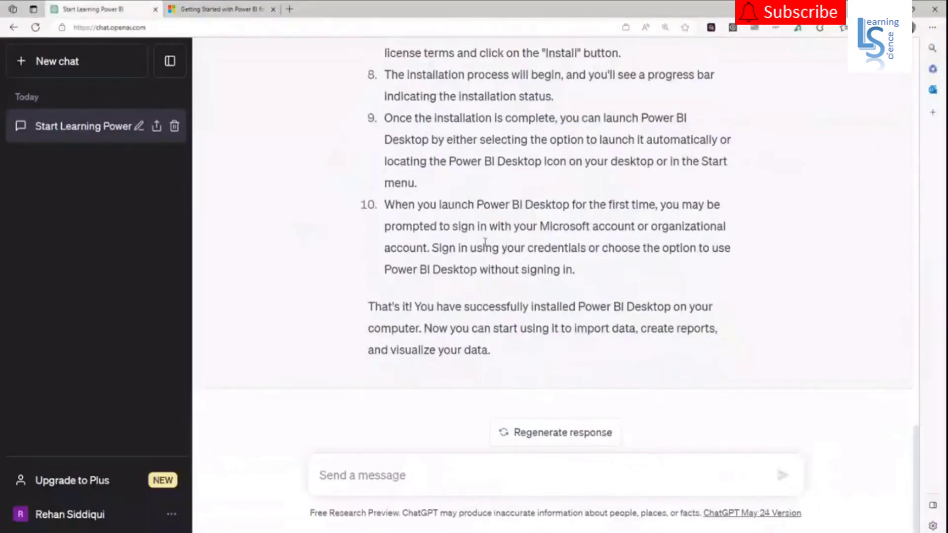
scroll(485, 242, up, 10)
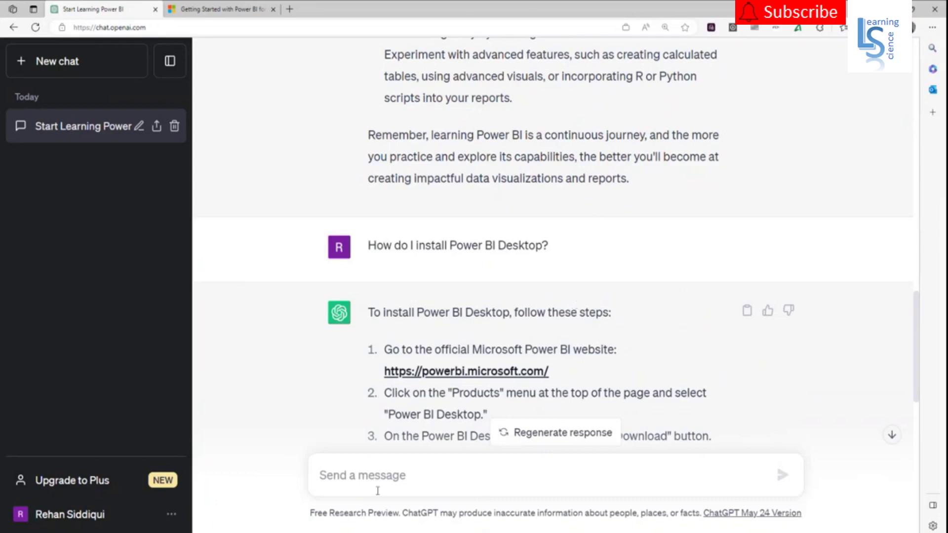
key(alt+Tab)
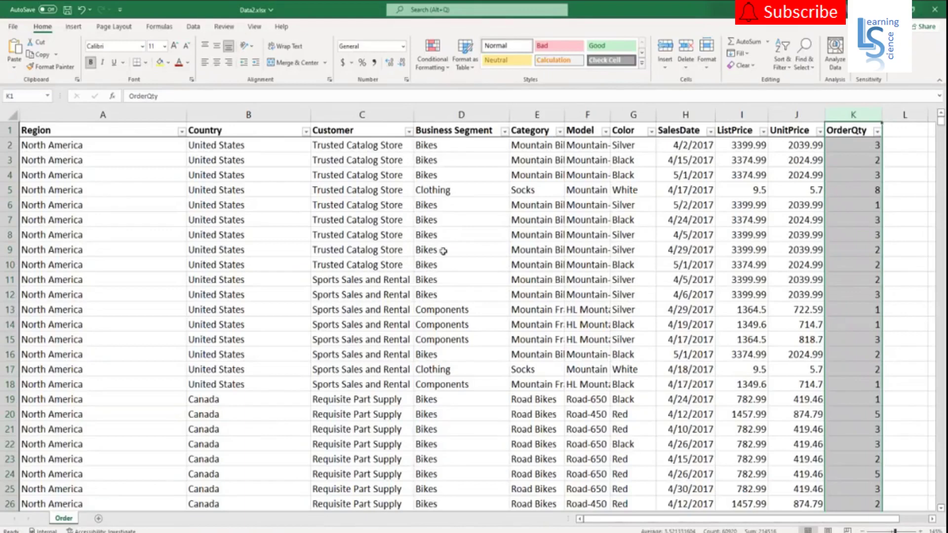
Select question 3 about getting Excel data into Power BI Desktop and minimize Notepad.
drag(447, 193, 587, 265)
click(447, 192)
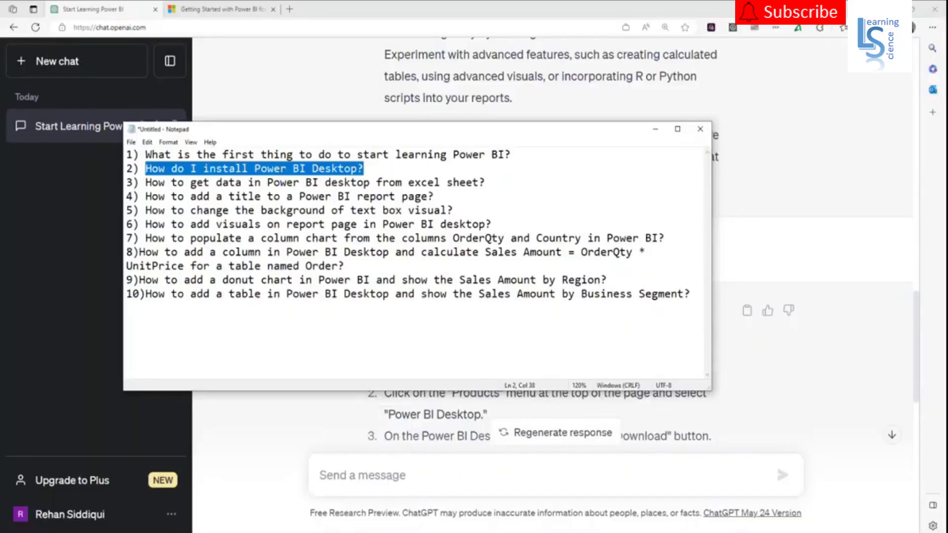
drag(147, 183, 488, 179)
key(ctrl+c)
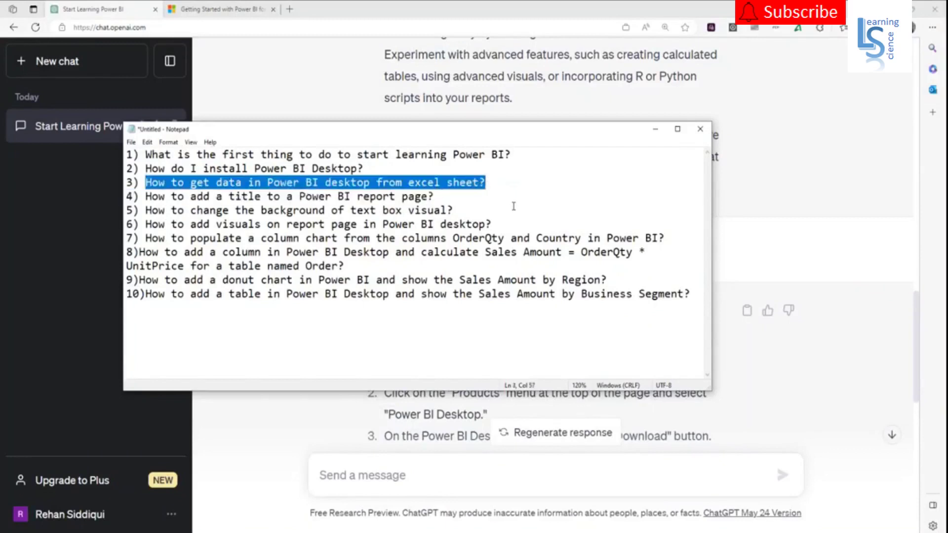
click(656, 129)
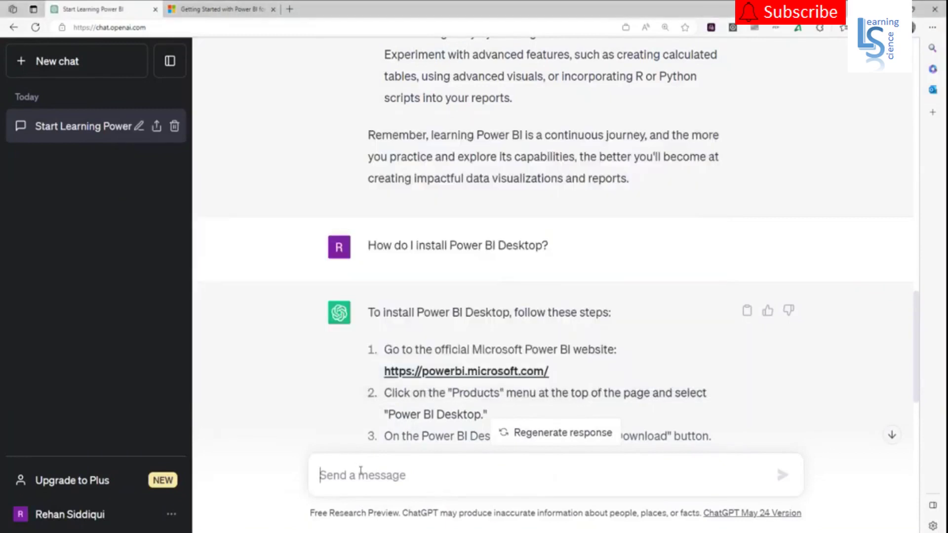
Ask ChatGPT how to get data from an Excel sheet into Power BI Desktop.
click(363, 471)
key(ctrl+v)
key(Return)
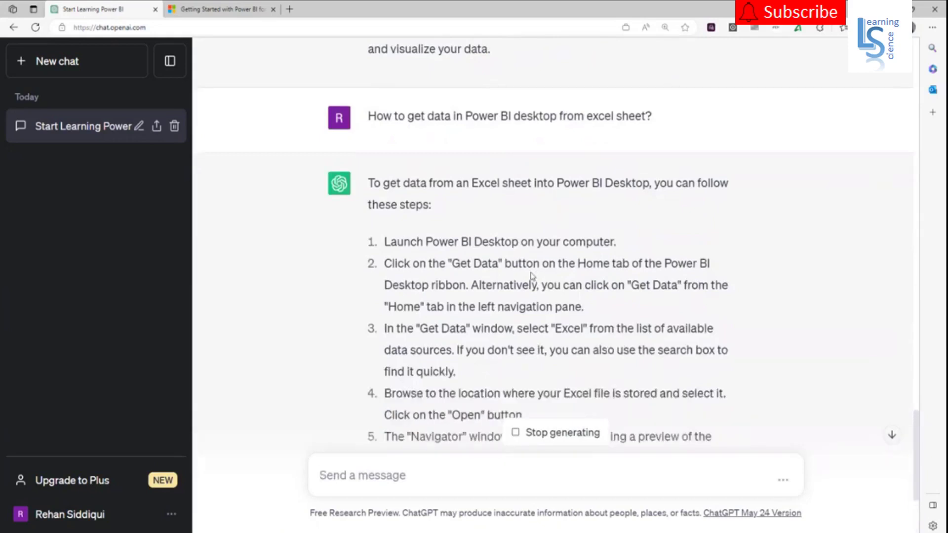
scroll(526, 269, down, 5)
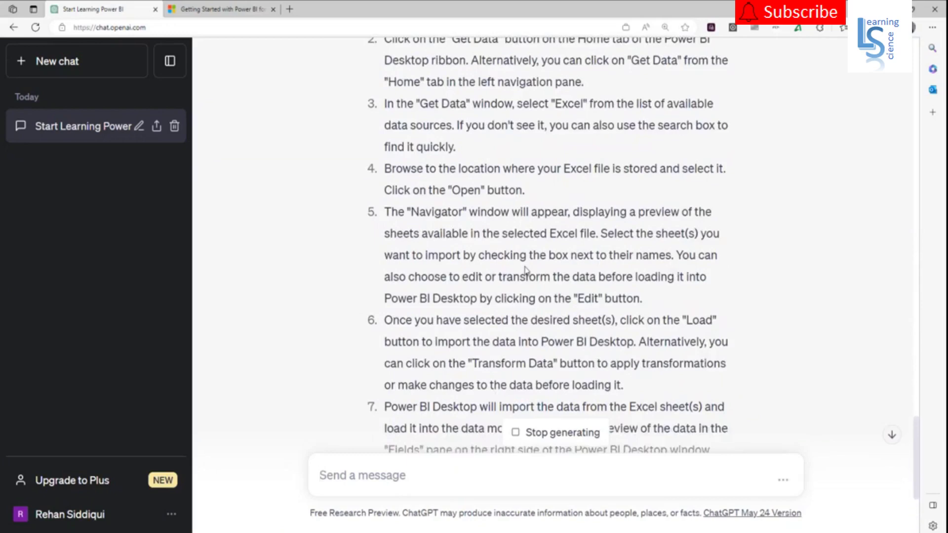
scroll(526, 270, up, 2)
scroll(526, 267, up, 2)
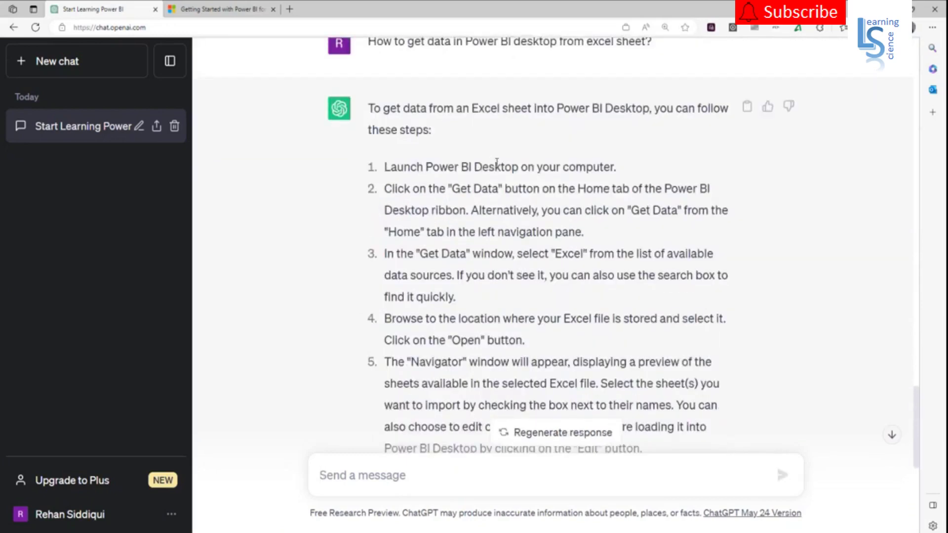
Highlight step 2 of the answer and its Get Data mention.
drag(384, 189, 443, 232)
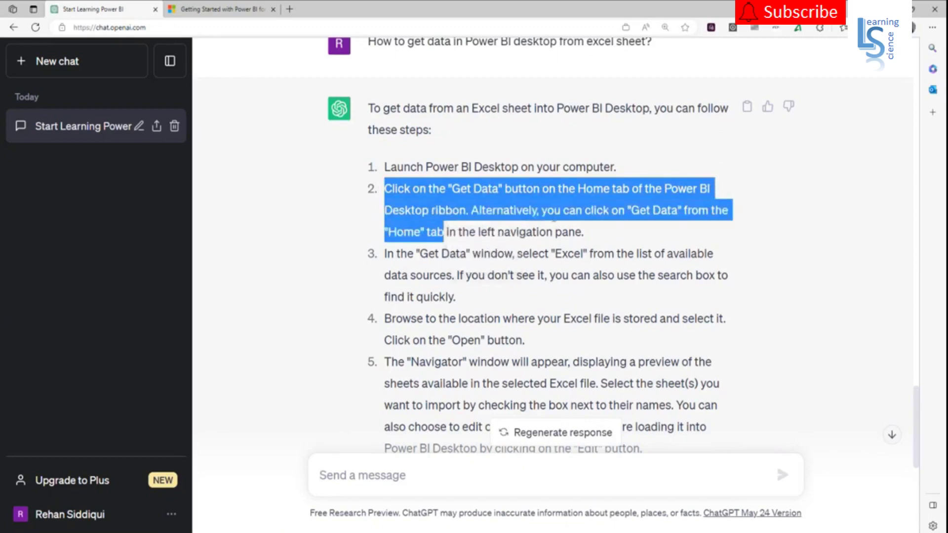
click(549, 231)
scroll(520, 147, down, 3)
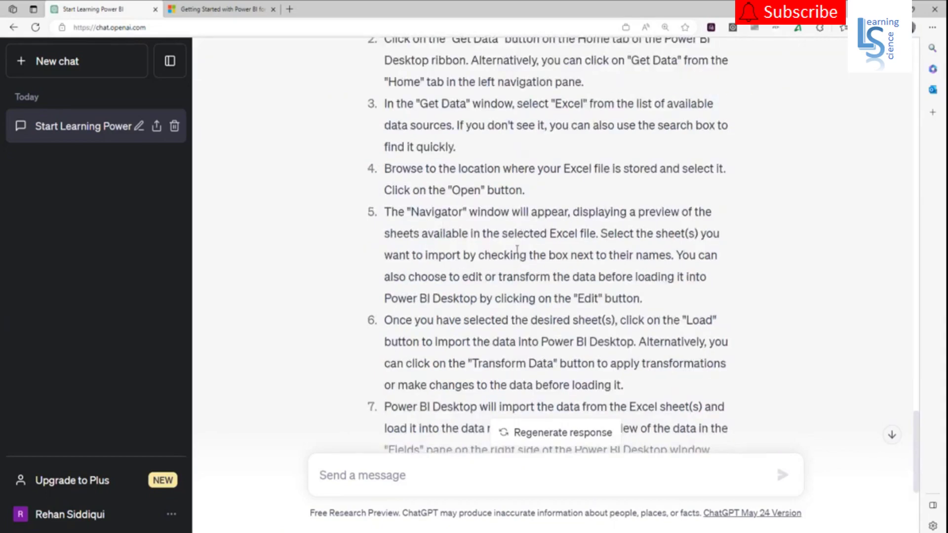
scroll(517, 250, up, 4)
scroll(517, 253, down, 1)
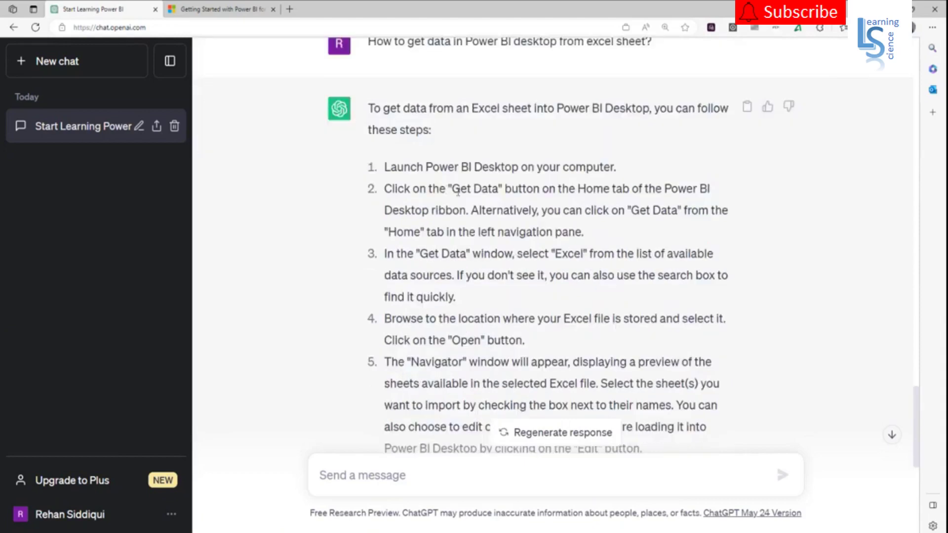
drag(453, 191, 491, 191)
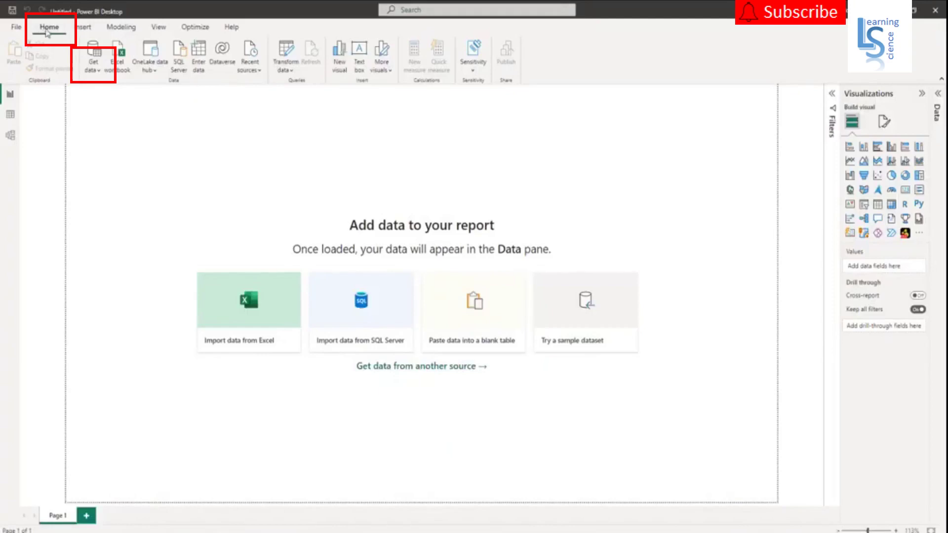
Use Get data > Excel workbook to open Data2.xlsx from Downloads > Temp.
click(97, 72)
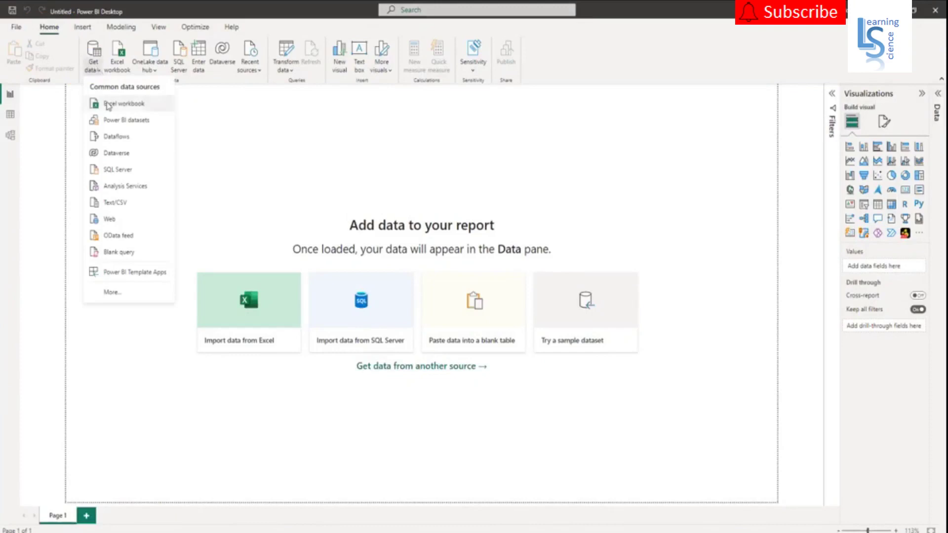
click(123, 104)
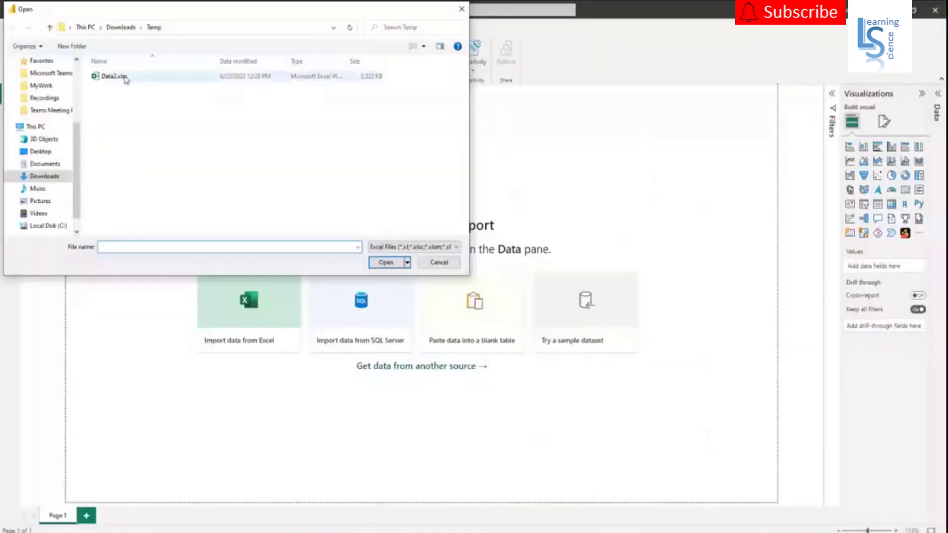
click(131, 79)
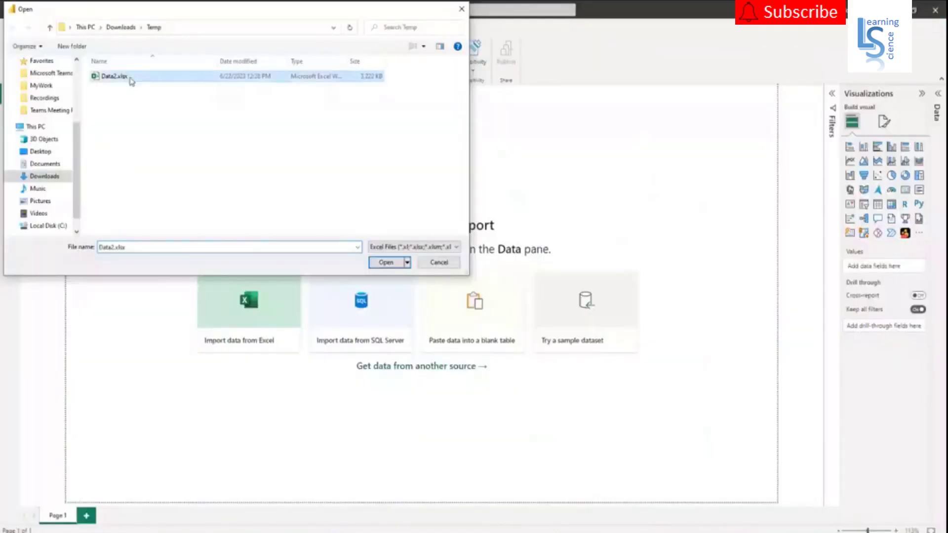
click(387, 263)
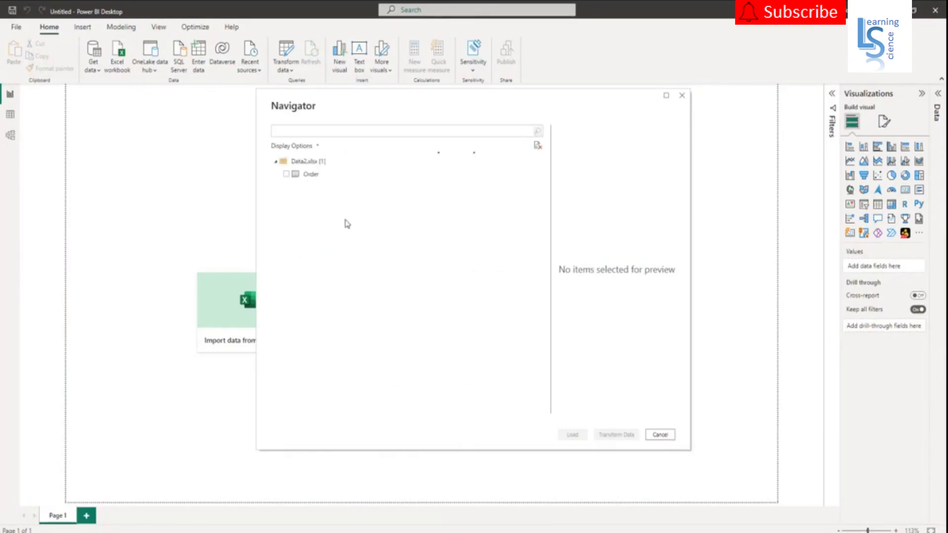
Tick the Order sheet in the Navigator and load it.
click(286, 175)
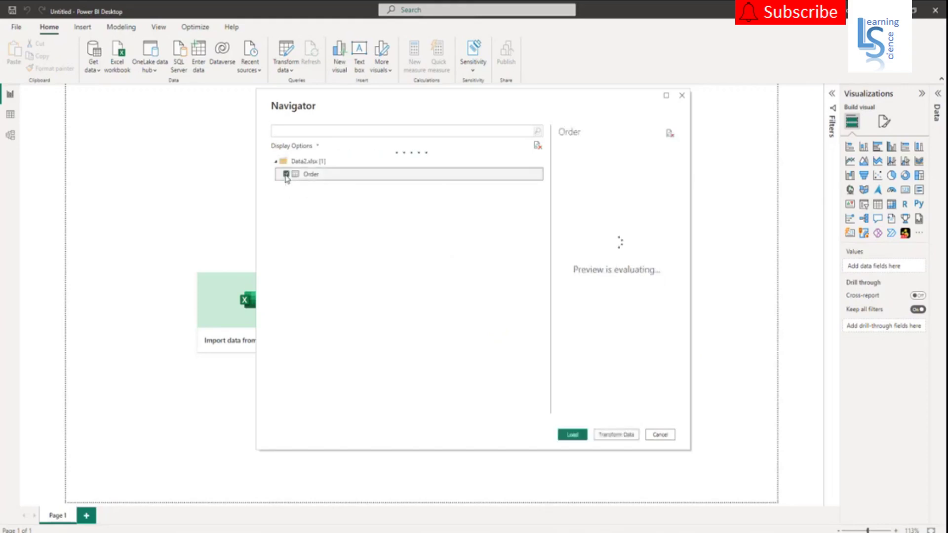
click(572, 435)
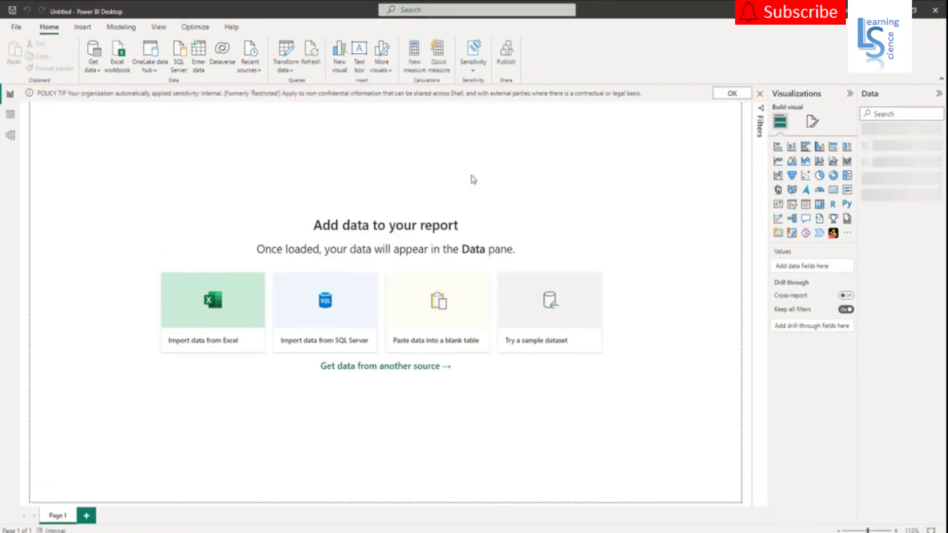
Close the sensitivity tip, review the Order table's rows in Data view, then return to the Notepad question list.
click(731, 93)
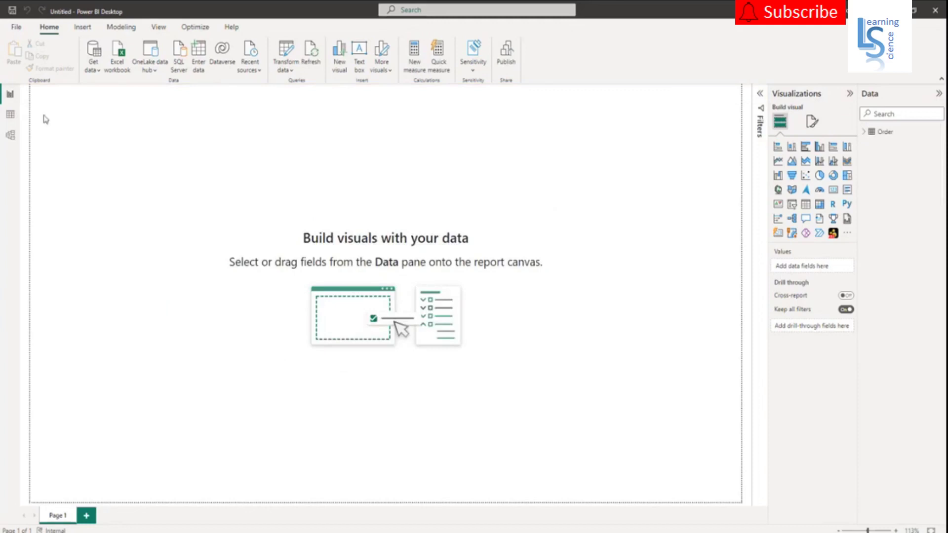
click(13, 120)
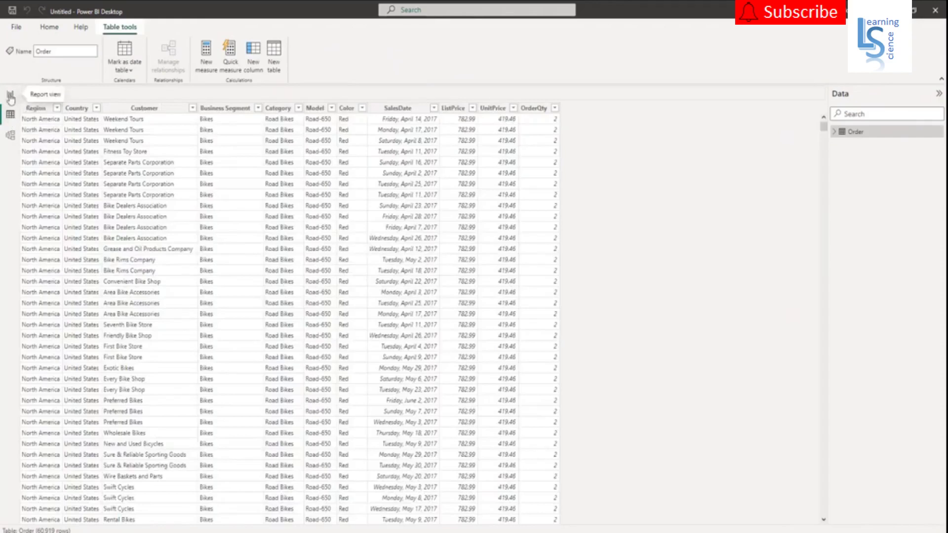
click(10, 96)
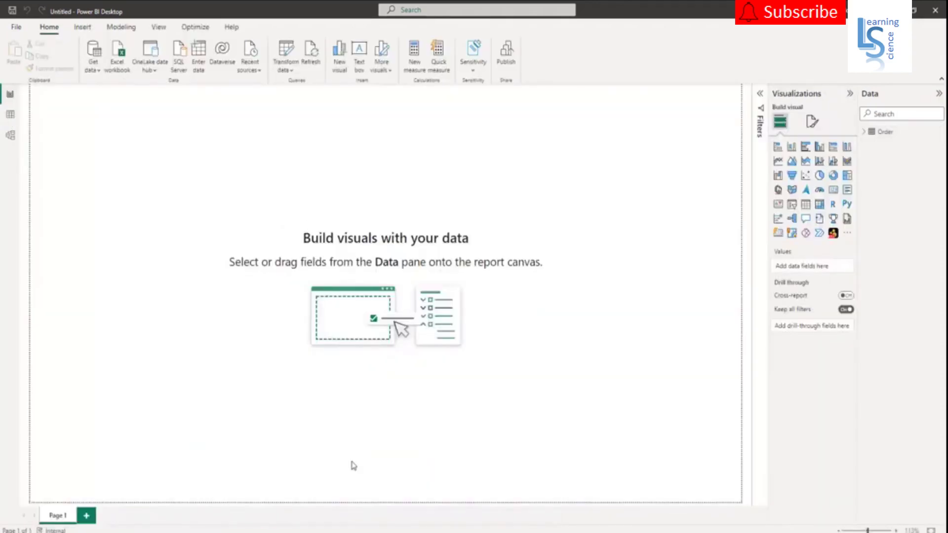
key(alt+Tab)
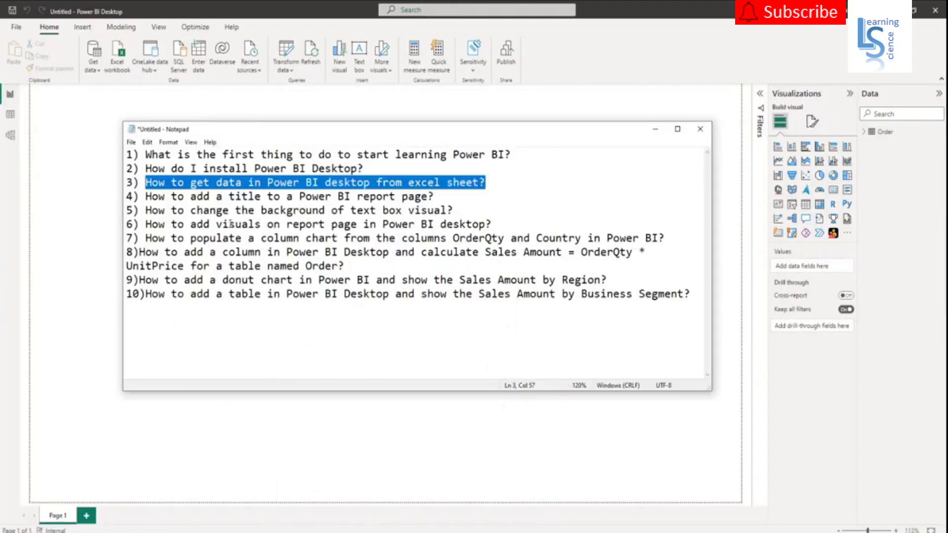